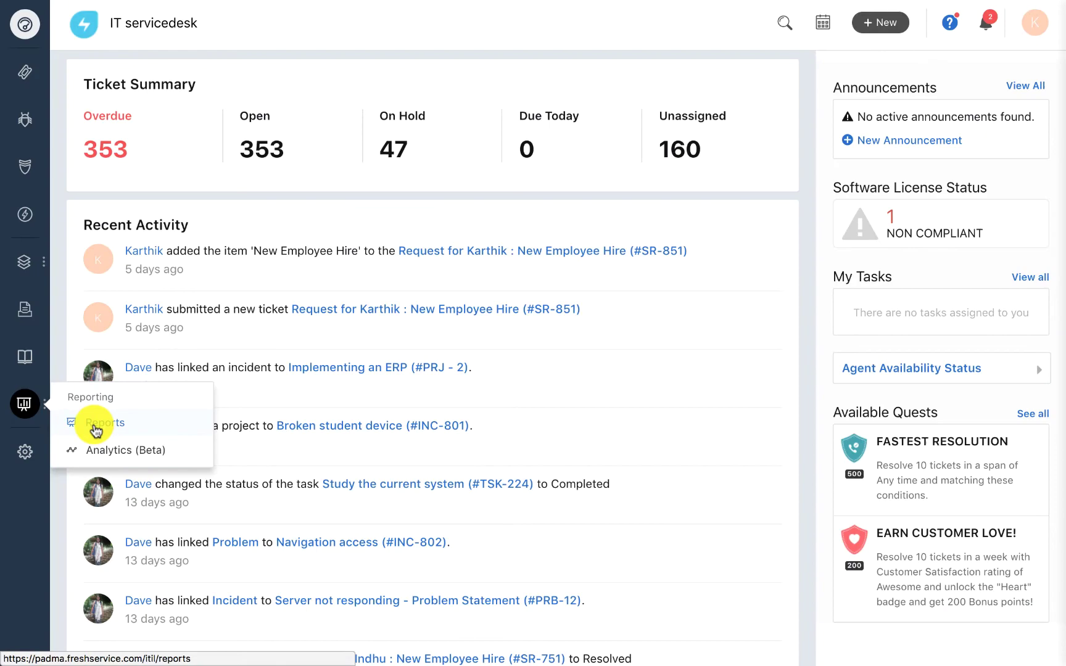
Go to the Analytics Reports section to start the new report.
{"action": "left_click", "coordinate": [118, 451]}
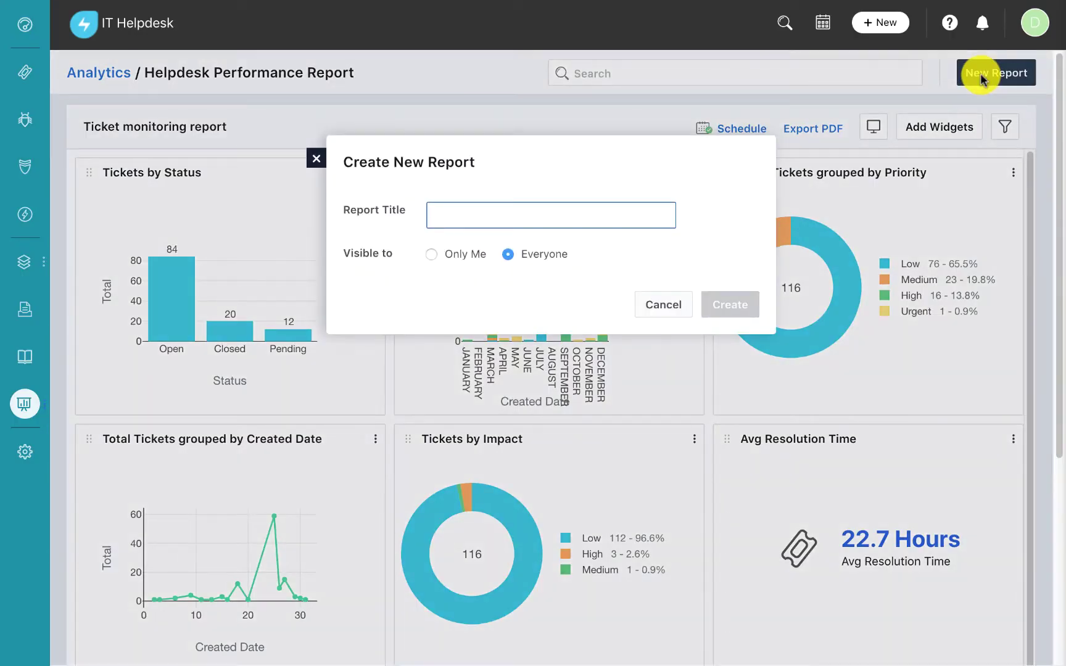
{"action": "type", "text": "H"}
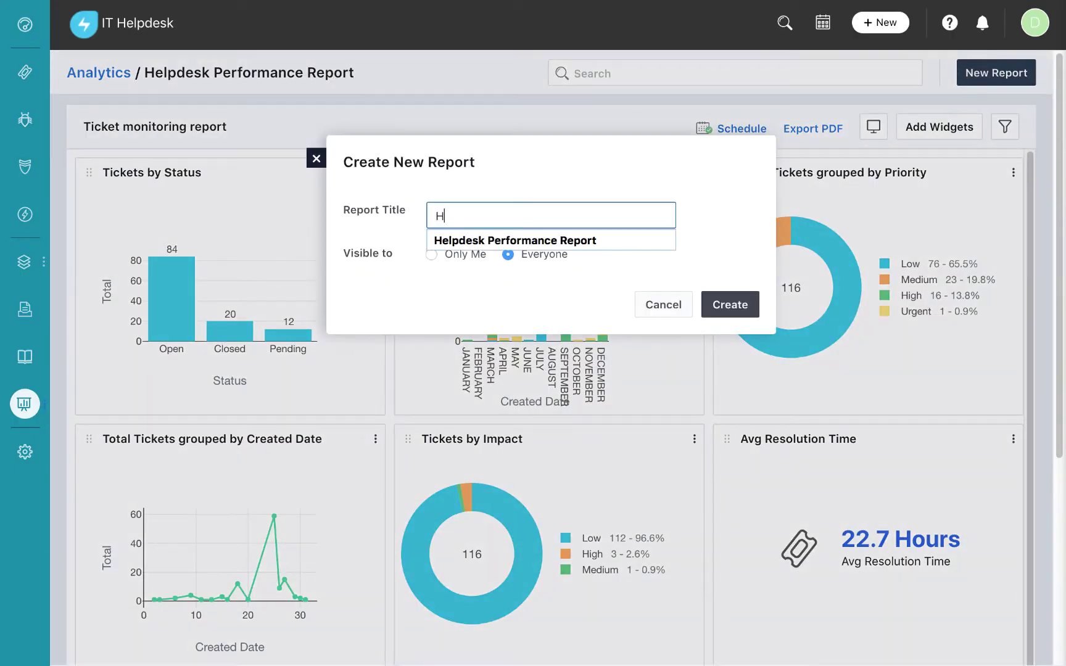
{"action": "type", "text": "elp desk perfor"}
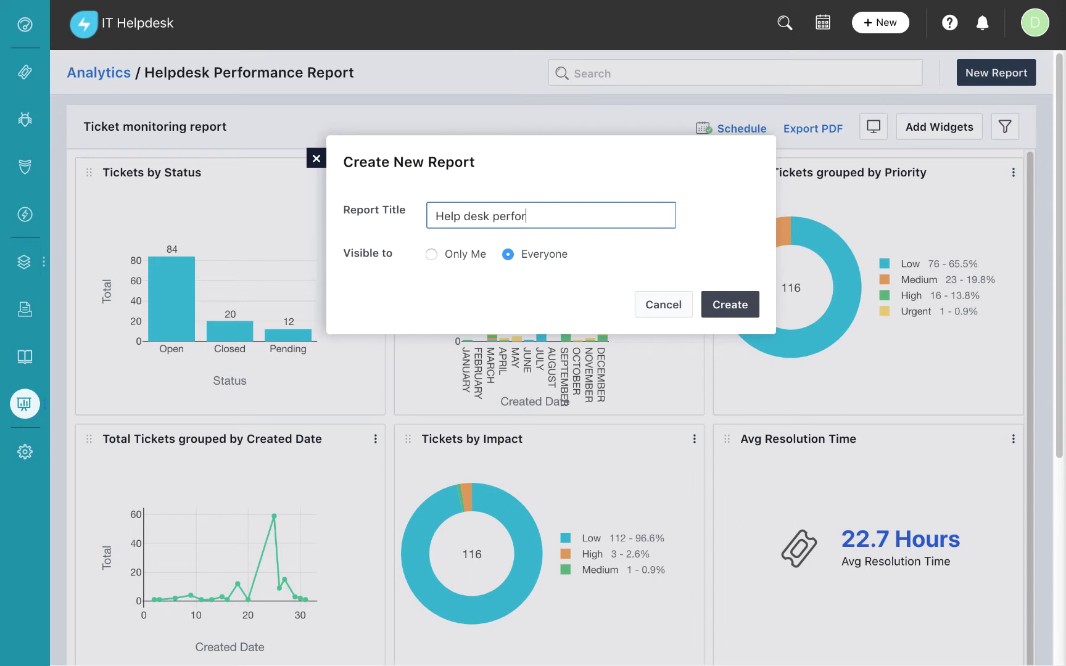
{"action": "type", "text": "mance report"}
Create the report, add the Total Tickets by Status widget, and search the Tickets widget list.
{"action": "key", "text": "Return"}
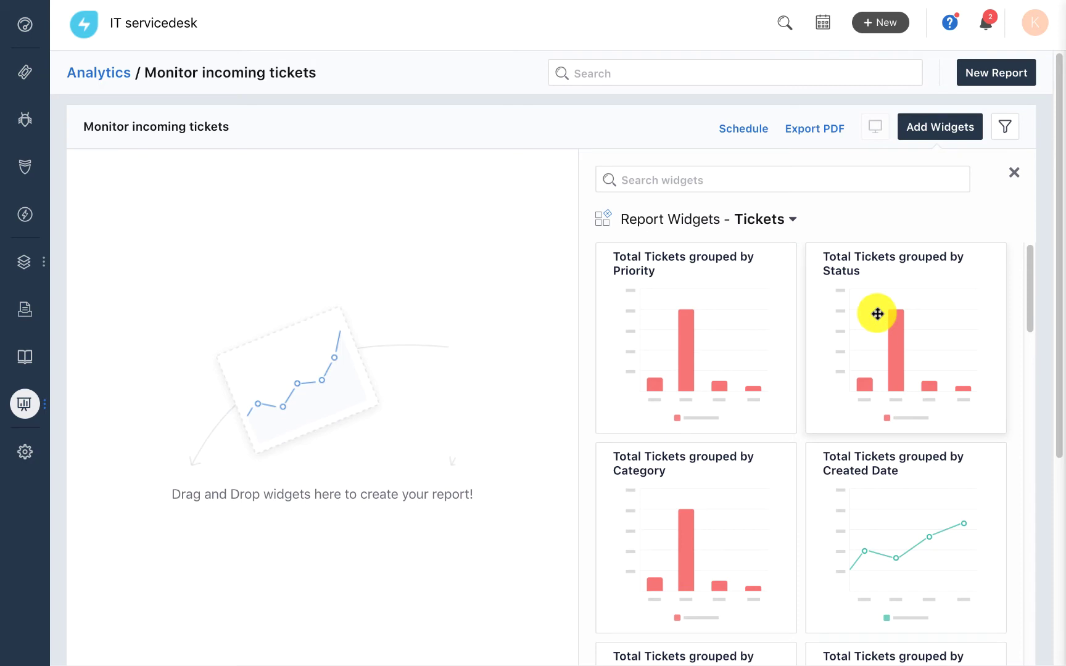
{"action": "left_click_drag", "start_coordinate": [876, 314], "coordinate": [424, 280]}
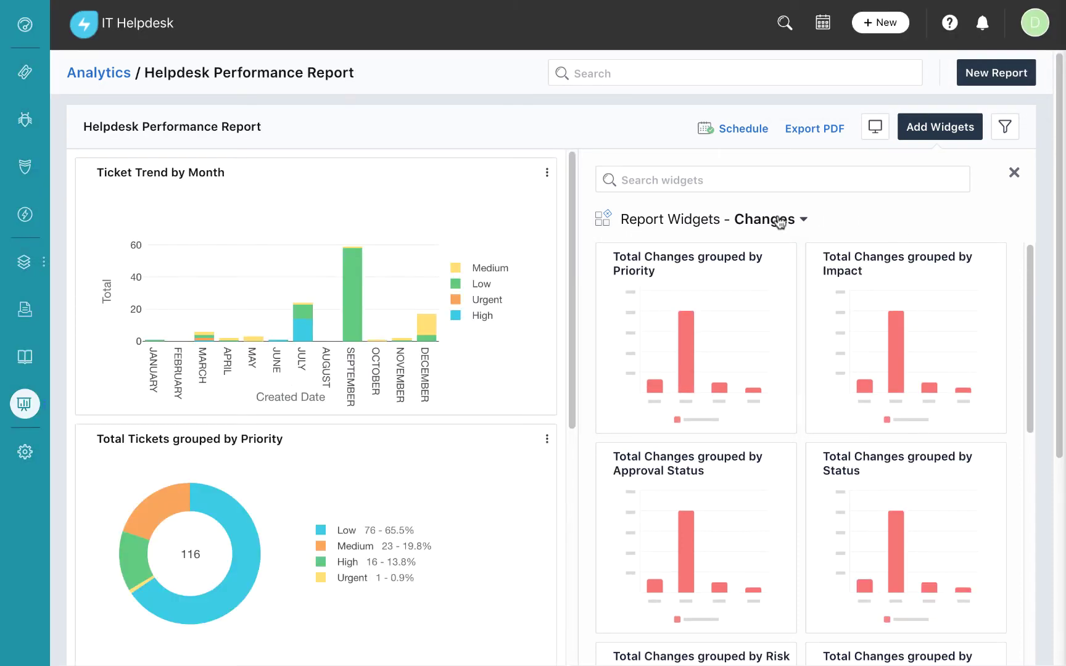
{"action": "left_click", "coordinate": [779, 221]}
{"action": "left_click", "coordinate": [767, 254]}
{"action": "left_click", "coordinate": [783, 180]}
{"action": "type", "text": "tick"}
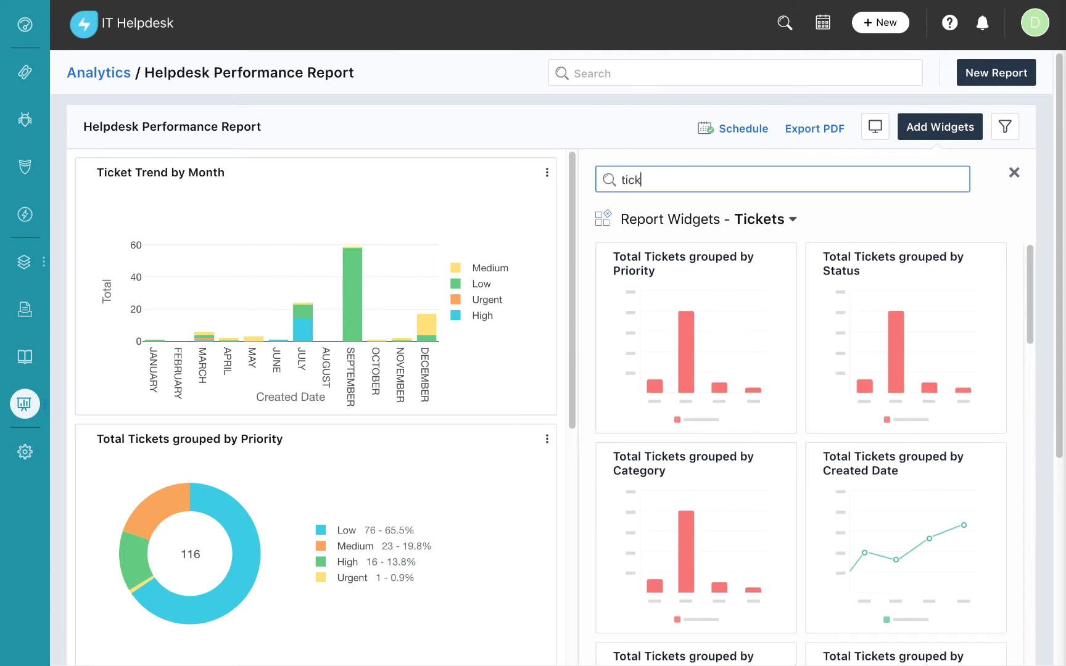
{"action": "type", "text": "ets by sta"}
{"action": "type", "text": "tus"}
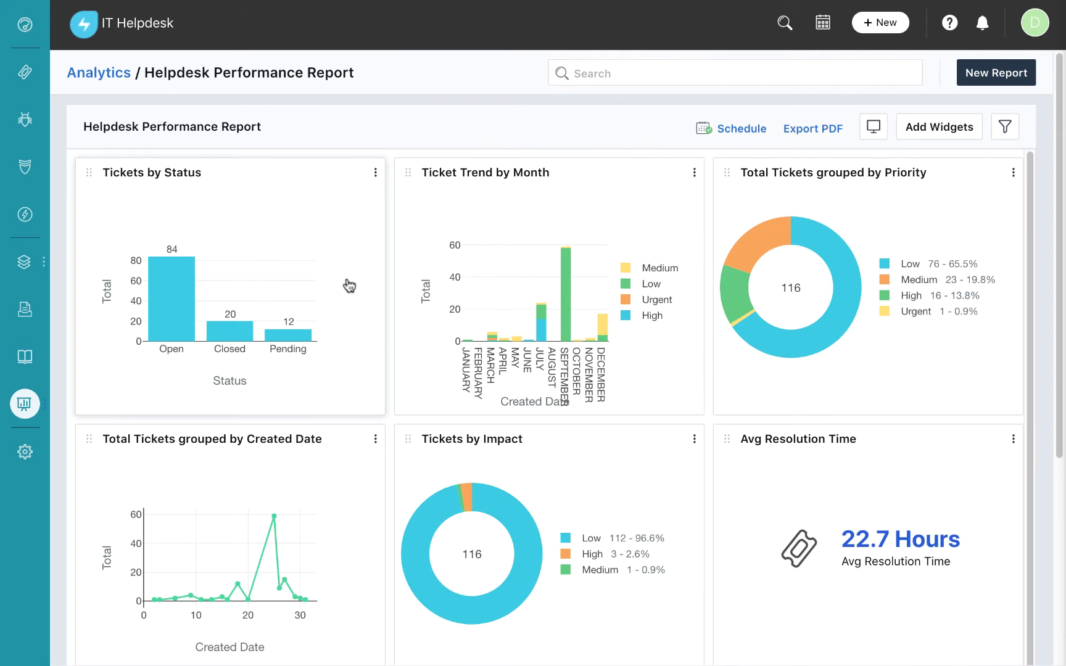
Show Tickets by Status as a donut chart: 84 open, 20 closed, 12 pending.
{"action": "left_click", "coordinate": [185, 276]}
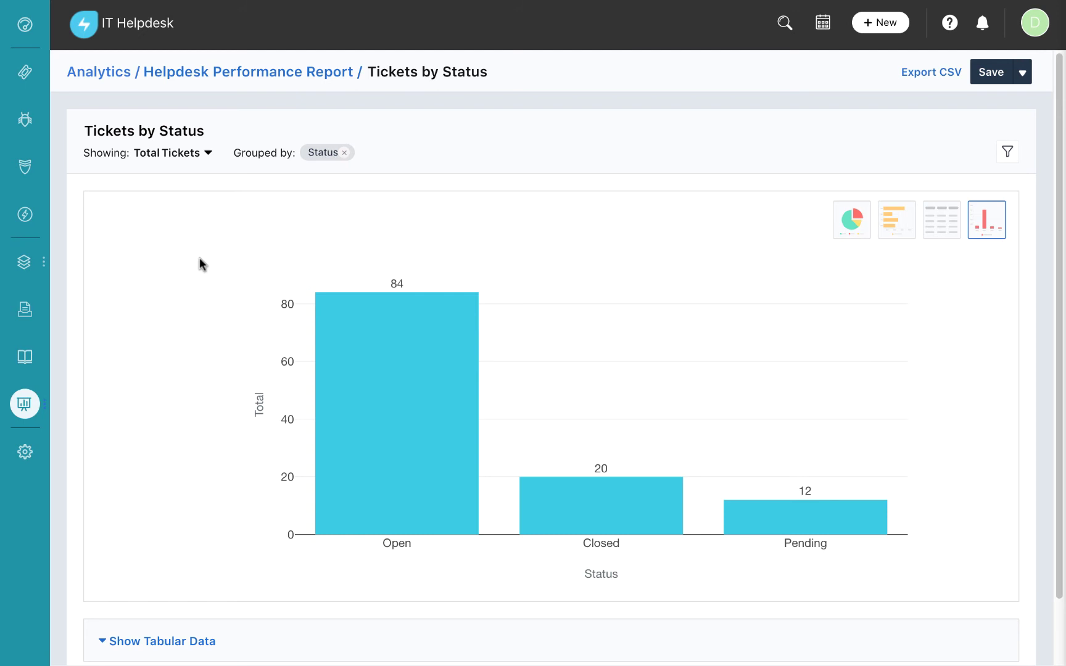
{"action": "left_click", "coordinate": [852, 222]}
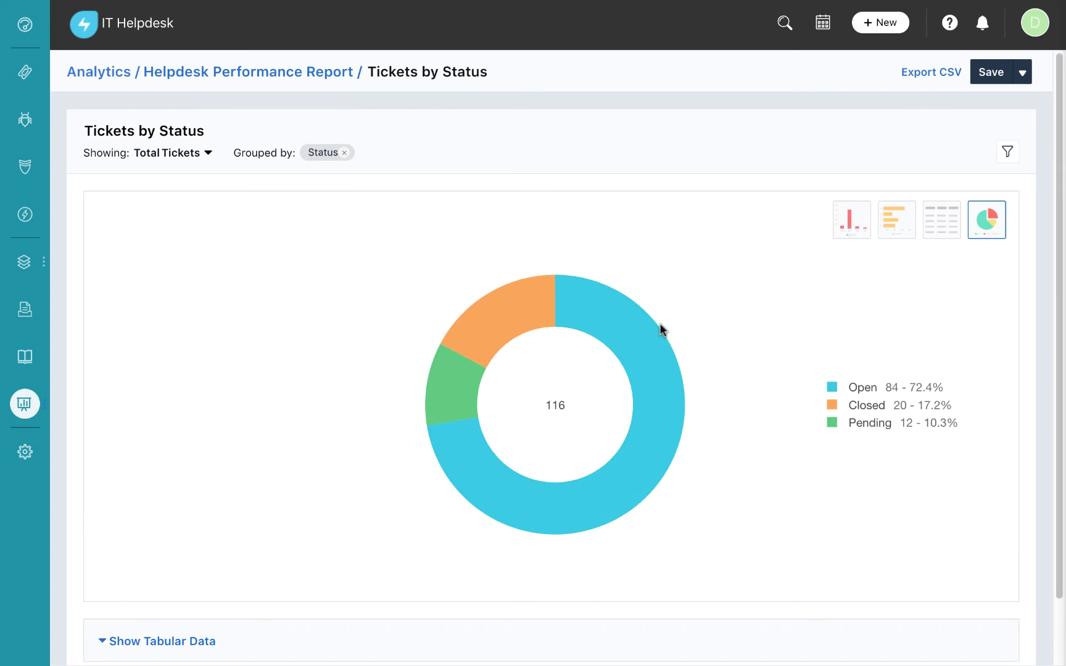
Drill into Open tickets and group them by Agent > Name (Becky 39, Deepika 15, Rachel 14, Paul 13).
{"action": "left_click", "coordinate": [627, 334]}
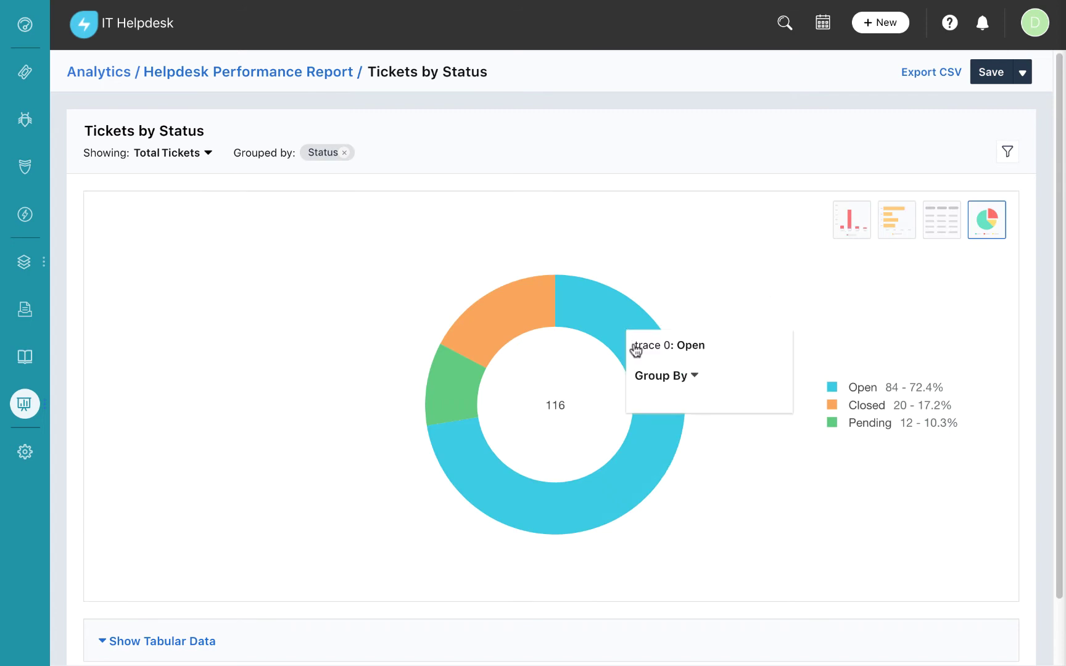
{"action": "left_click", "coordinate": [663, 375]}
{"action": "left_click", "coordinate": [666, 571]}
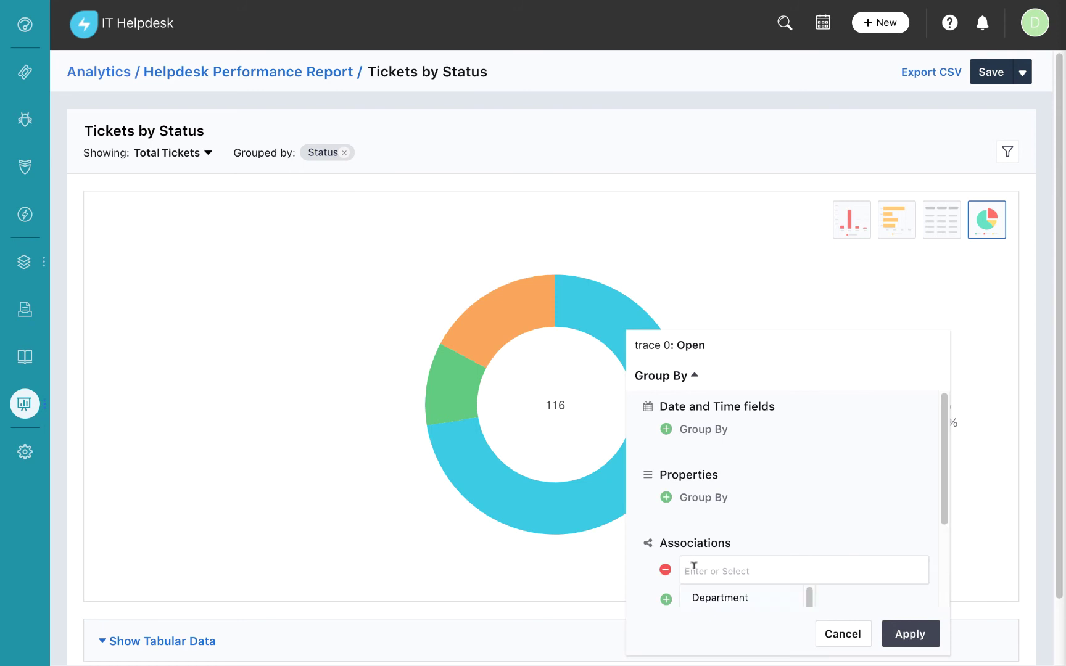
{"action": "type", "text": "agent"}
{"action": "key", "text": "Return"}
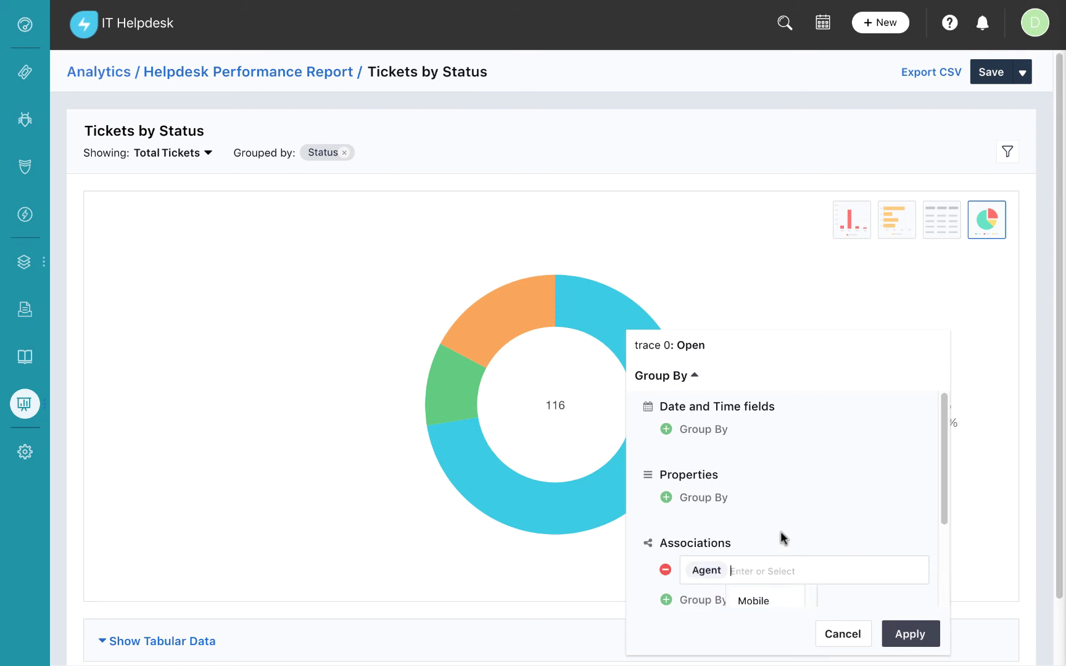
{"action": "scroll", "coordinate": [780, 533], "scroll_direction": "down", "scroll_amount": 3}
{"action": "left_click", "coordinate": [753, 508]}
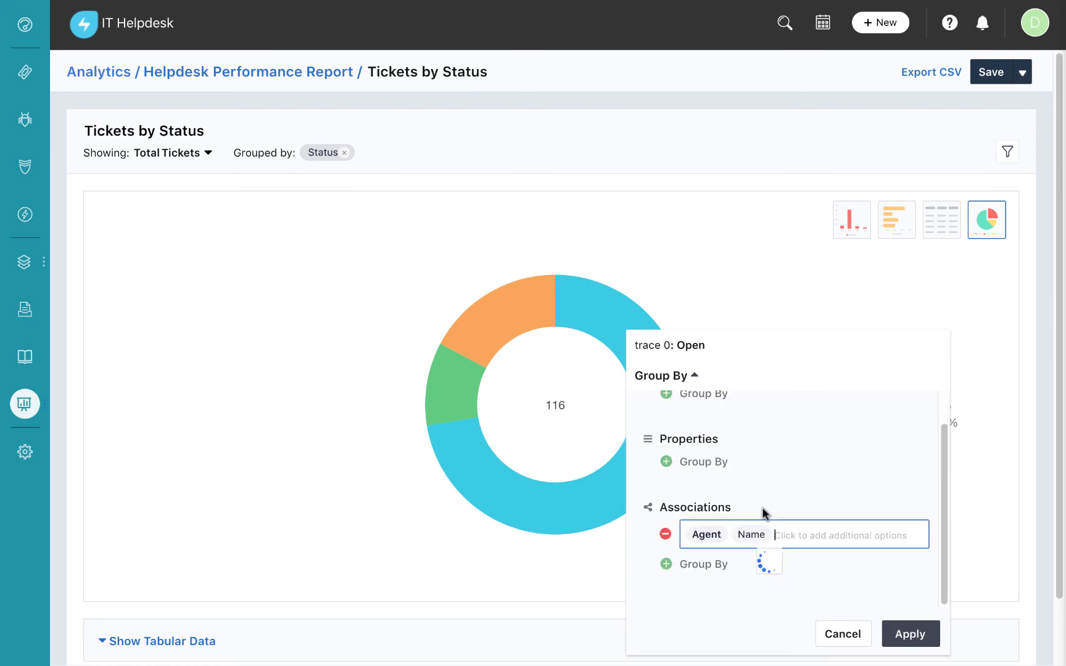
{"action": "left_click", "coordinate": [910, 634]}
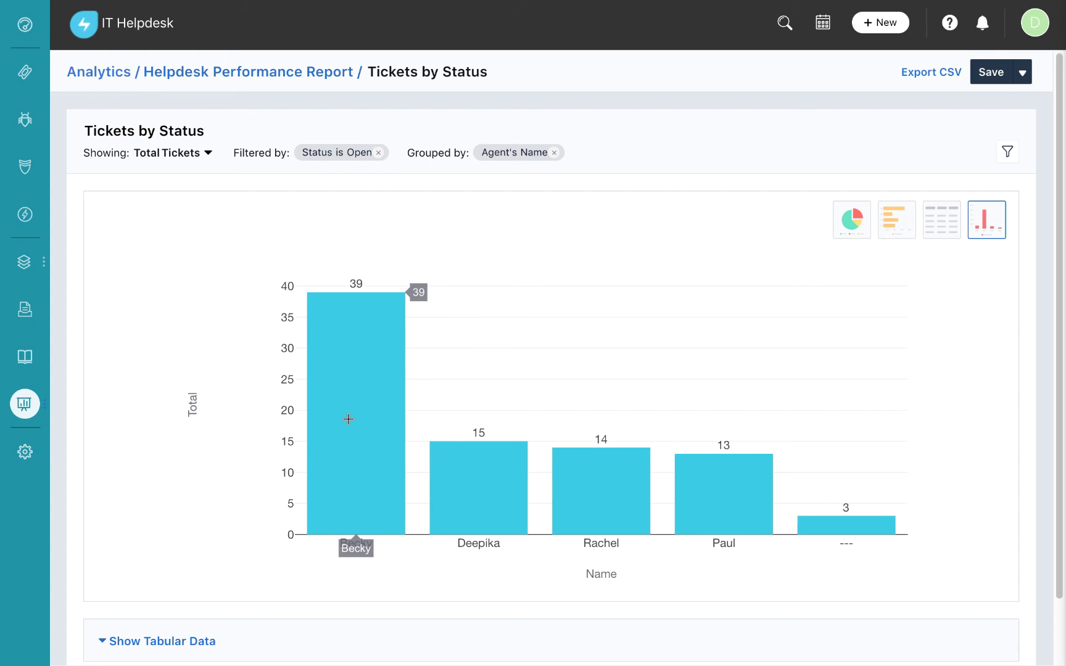
{"action": "scroll", "coordinate": [211, 480], "scroll_direction": "down", "scroll_amount": 2}
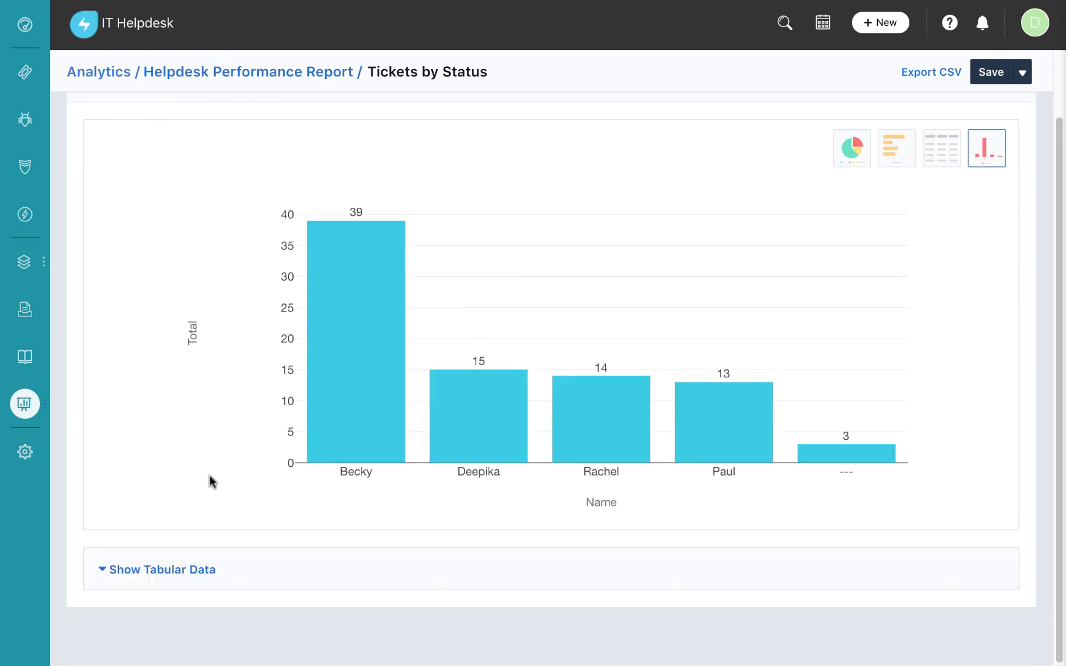
Show the ticket table with Assigned Date, Created Date and Due by columns, then return to the dashboard.
{"action": "left_click", "coordinate": [111, 572]}
{"action": "scroll", "coordinate": [253, 547], "scroll_direction": "down", "scroll_amount": 3}
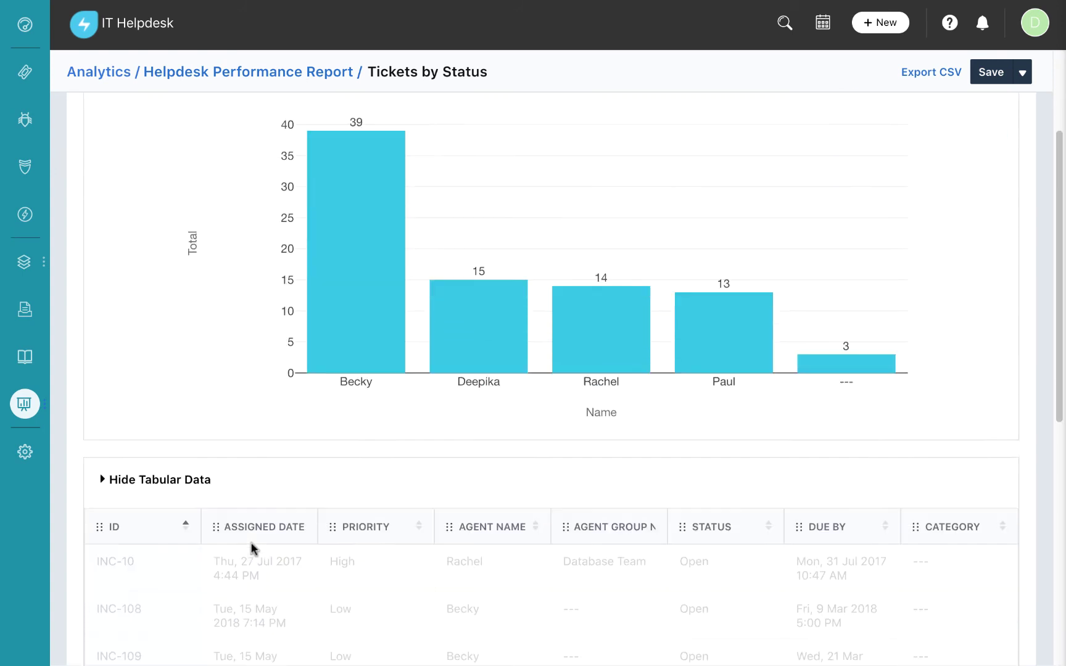
{"action": "scroll", "coordinate": [252, 547], "scroll_direction": "down", "scroll_amount": 3}
{"action": "scroll", "coordinate": [252, 547], "scroll_direction": "down", "scroll_amount": 3}
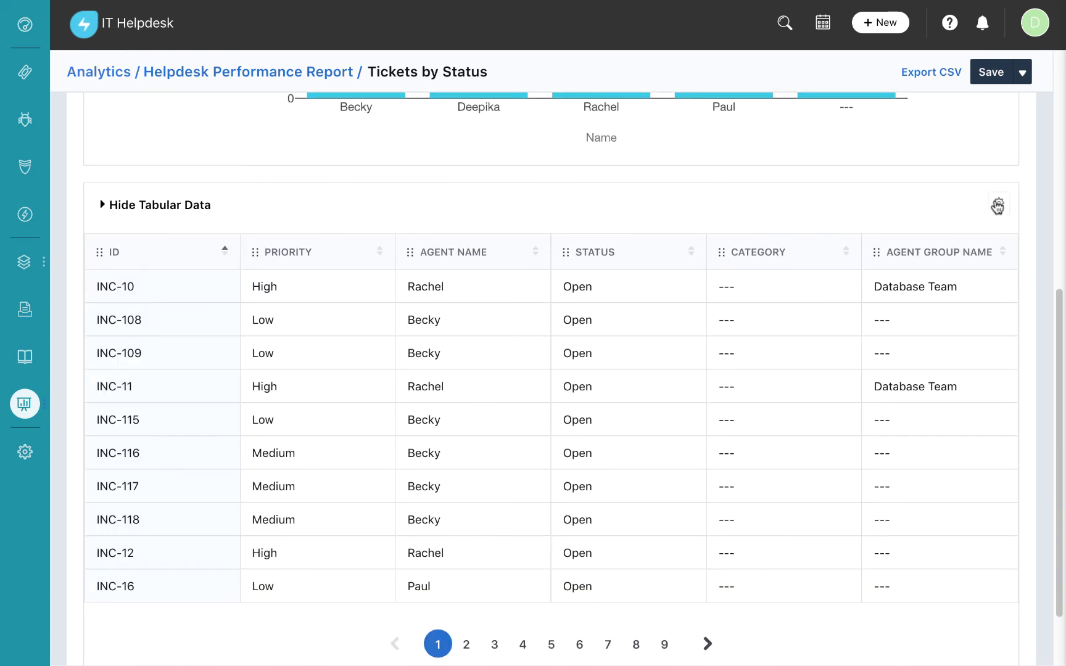
{"action": "left_click", "coordinate": [998, 204]}
{"action": "left_click", "coordinate": [819, 475]}
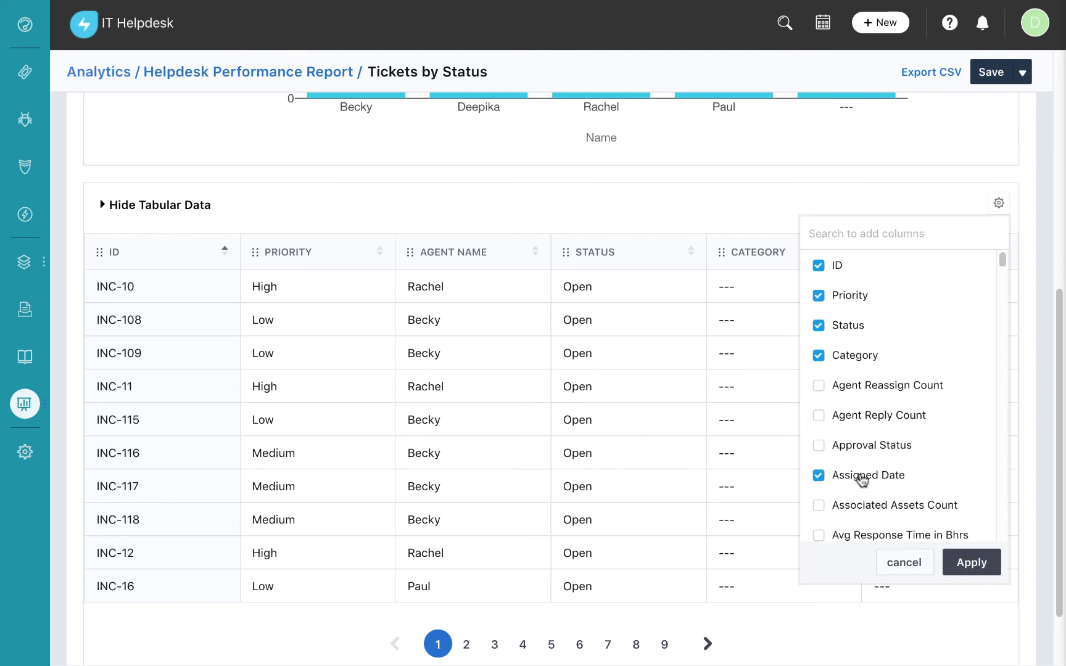
{"action": "scroll", "coordinate": [858, 479], "scroll_direction": "down", "scroll_amount": 3}
{"action": "scroll", "coordinate": [853, 467], "scroll_direction": "down", "scroll_amount": 2}
{"action": "left_click", "coordinate": [823, 382]}
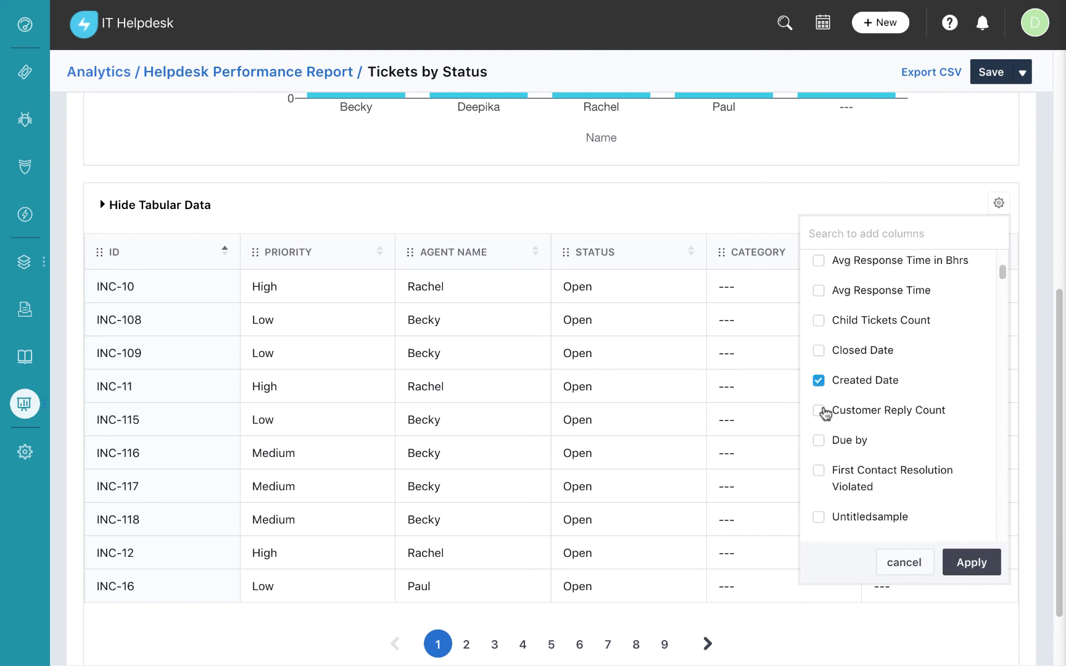
{"action": "left_click", "coordinate": [821, 441]}
{"action": "left_click", "coordinate": [969, 562]}
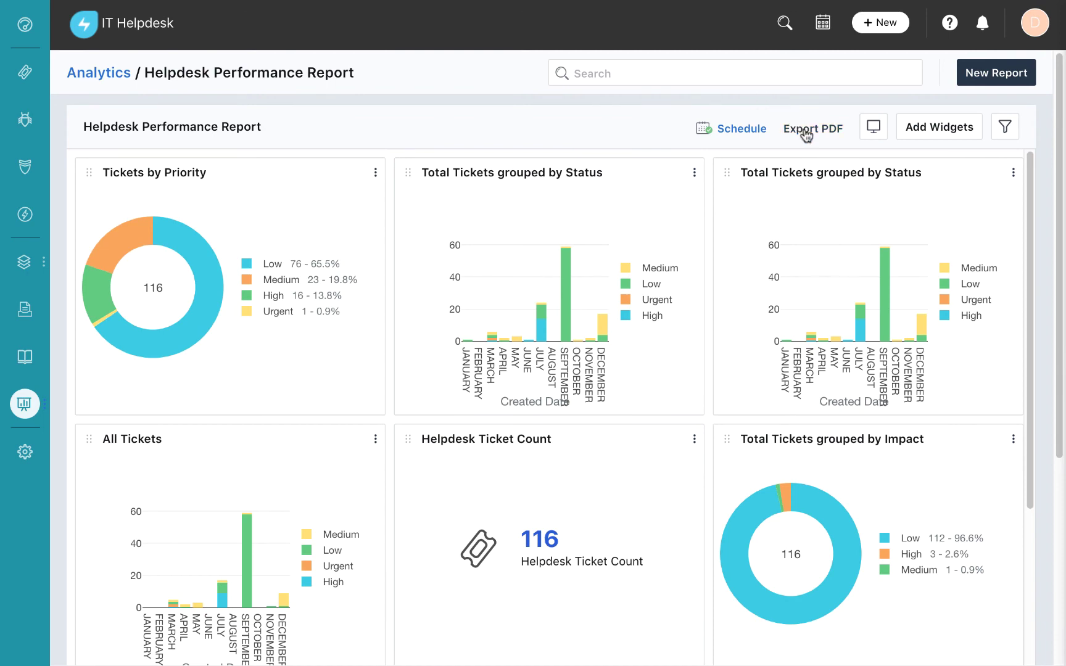
{"action": "left_click", "coordinate": [872, 127]}
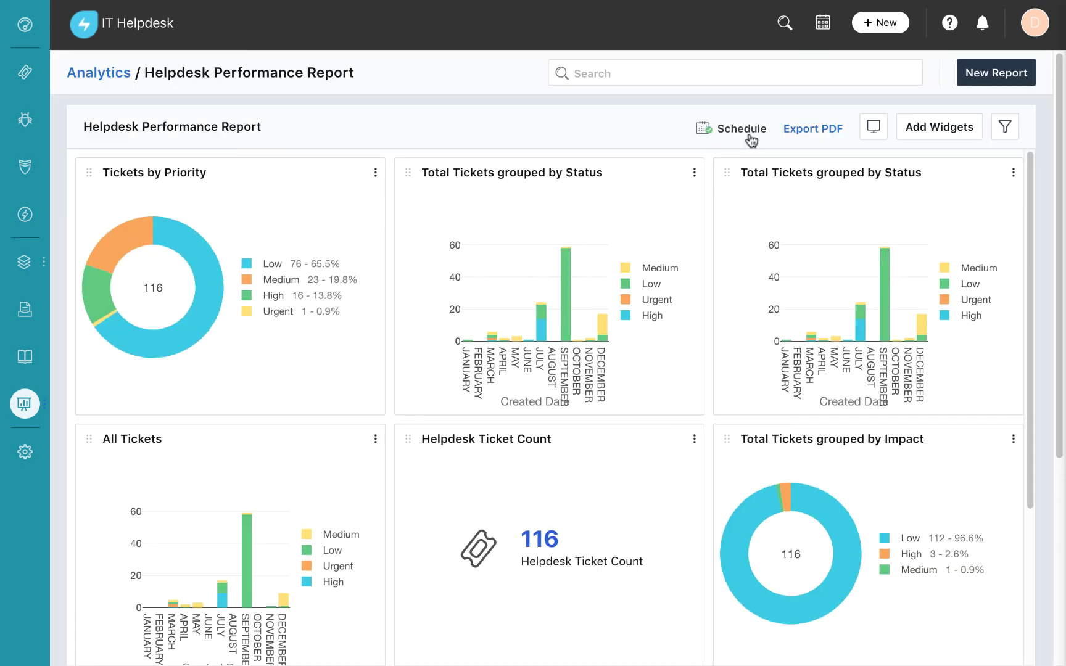
Open the report's email schedule and keep Daily generation at 8:45 PM.
{"action": "left_click", "coordinate": [750, 132]}
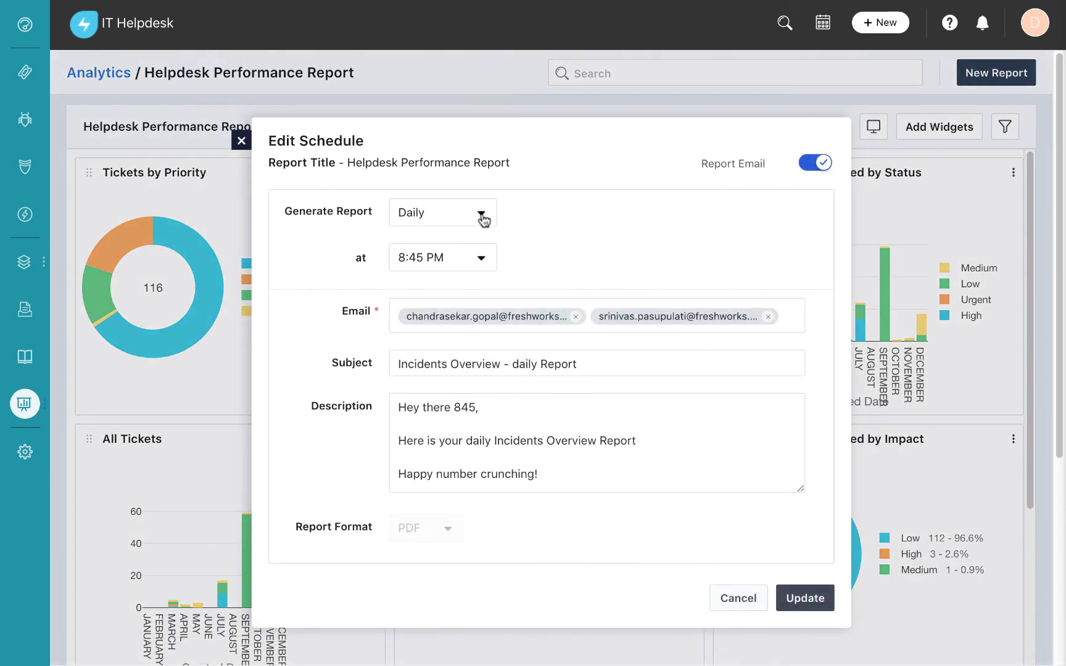
{"action": "left_click", "coordinate": [481, 217]}
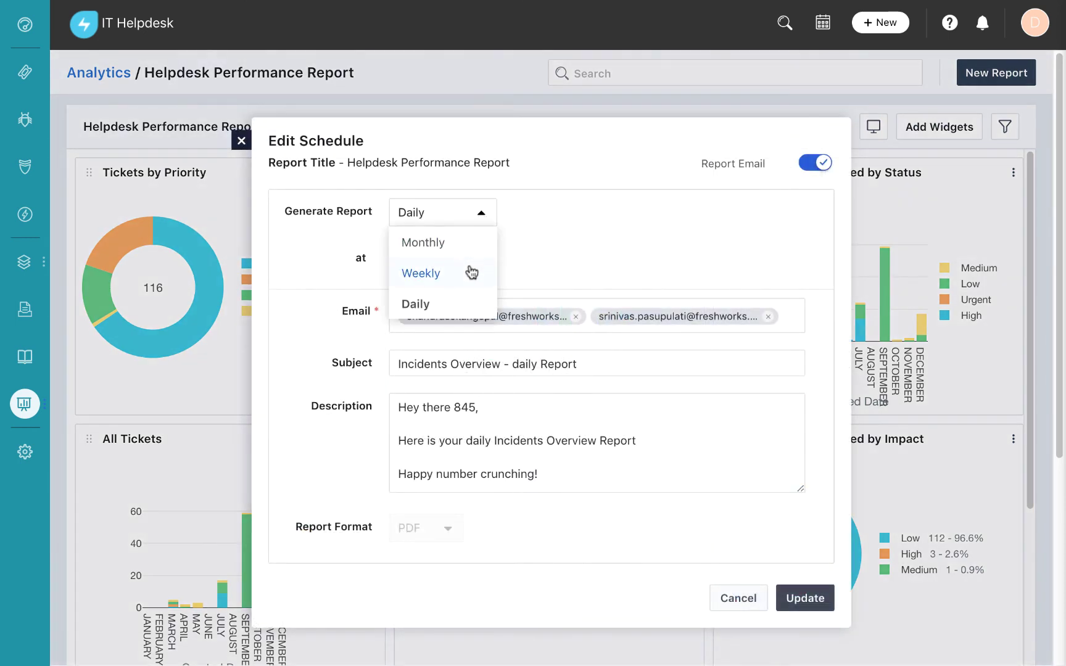
{"action": "left_click", "coordinate": [575, 268]}
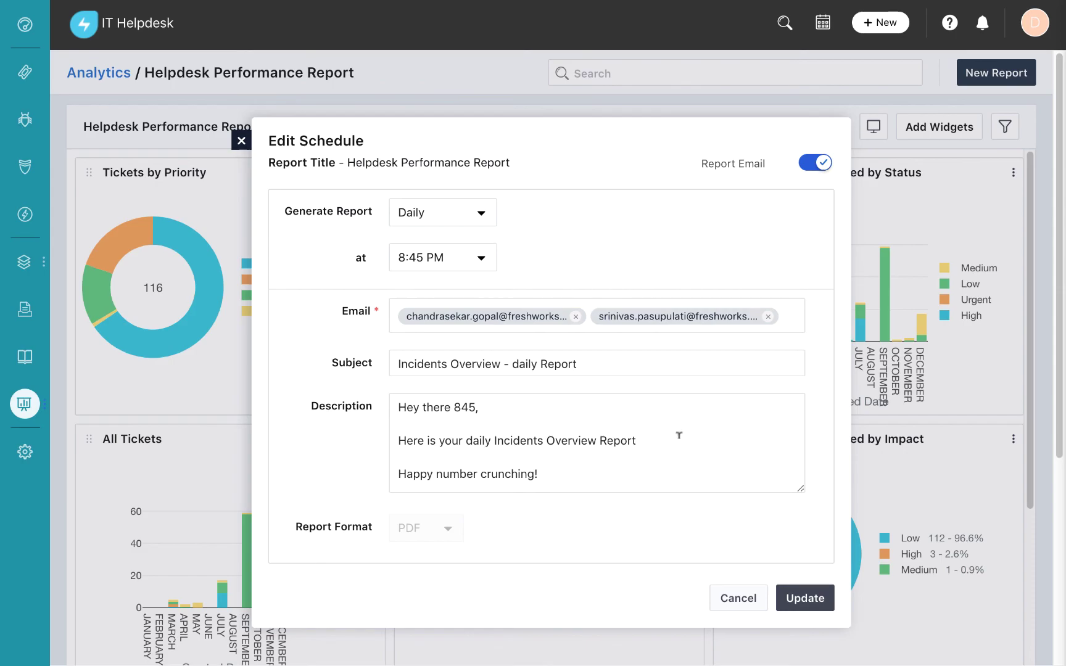